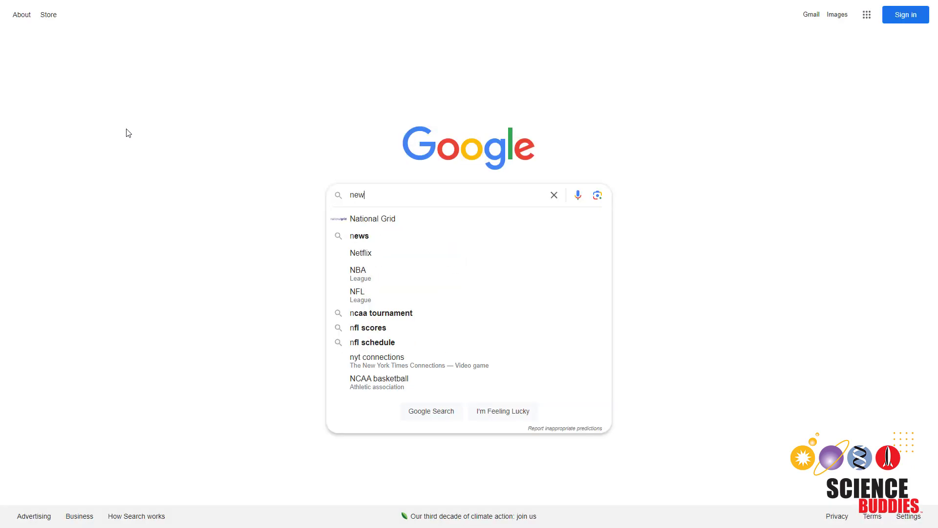
Step: Enter "news written by real humans" as the Google search query
{"action": "type", "text": "s of text written by real hu"}
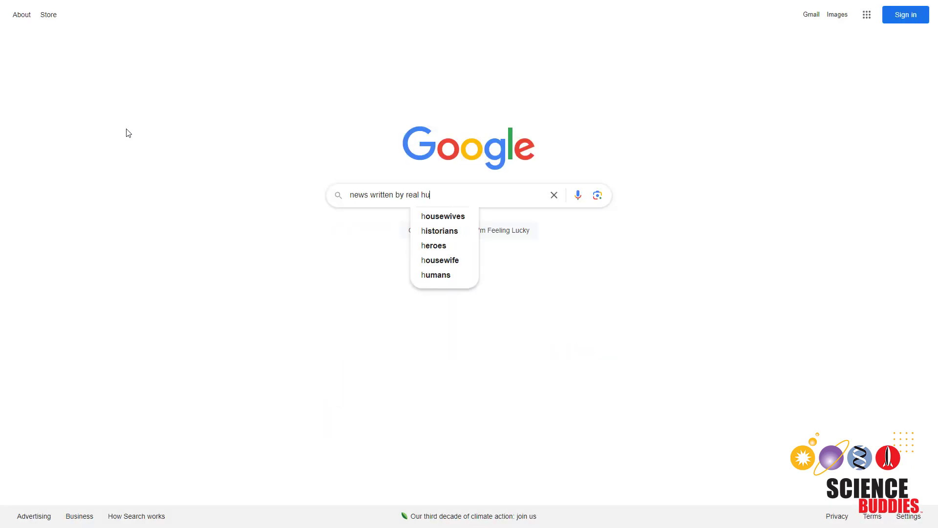
{"action": "type", "text": "mans"}
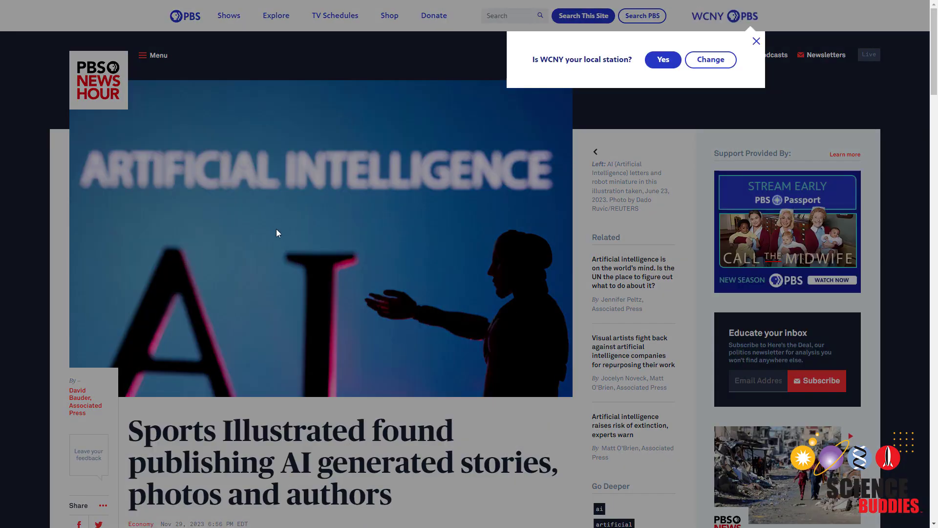
Step: Dismiss the local station prompt and read the opening of the article on Sports Illustrated's AI generated stories
{"action": "left_click", "coordinate": [756, 40]}
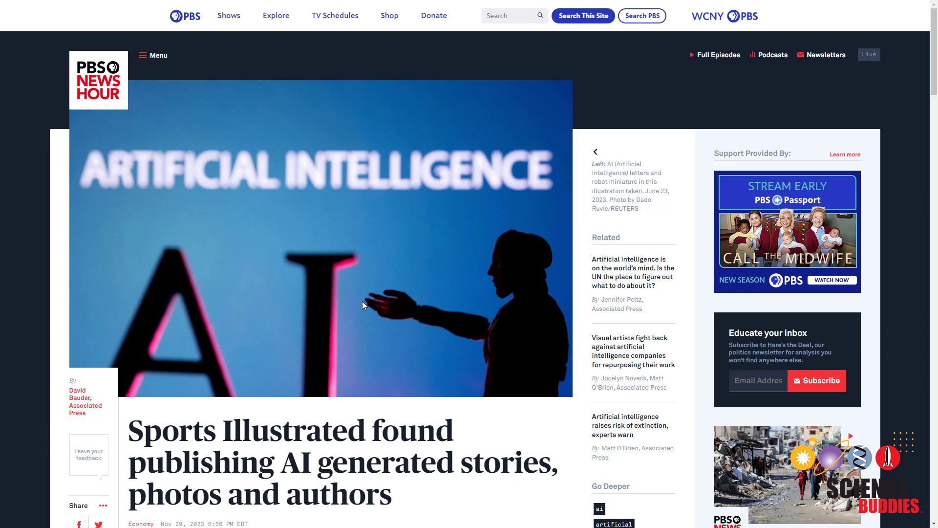
{"action": "scroll", "coordinate": [362, 301], "scroll_direction": "down", "scroll_amount": 2}
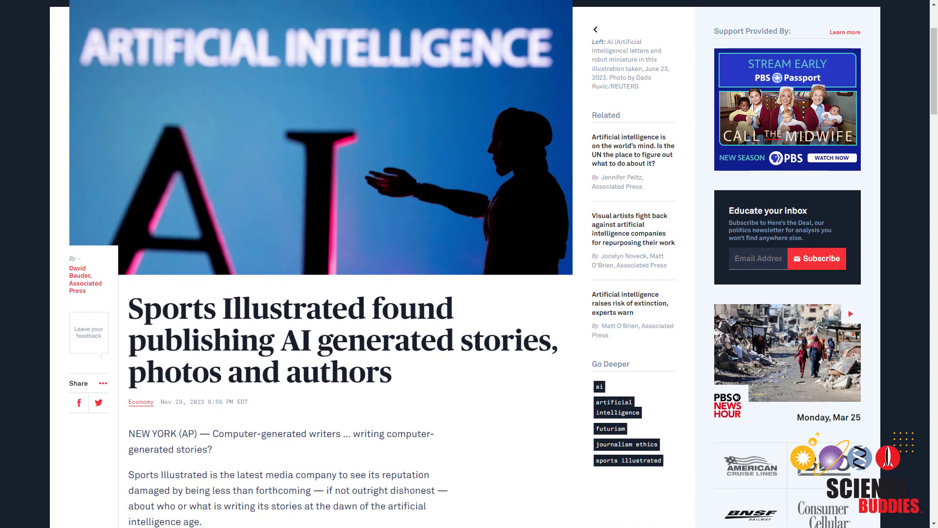
{"action": "scroll", "coordinate": [353, 301], "scroll_direction": "down", "scroll_amount": 1}
{"action": "scroll", "coordinate": [412, 313], "scroll_direction": "down", "scroll_amount": 4}
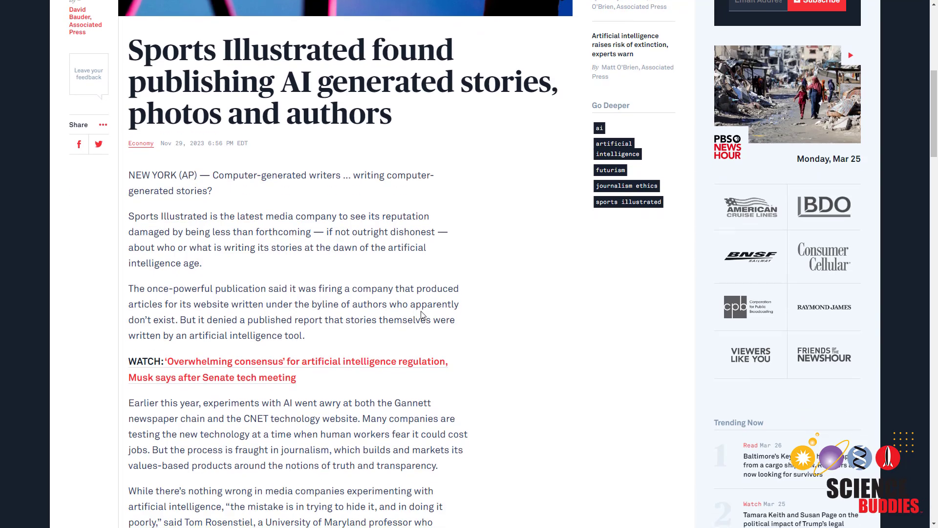
{"action": "scroll", "coordinate": [420, 314], "scroll_direction": "down", "scroll_amount": 1}
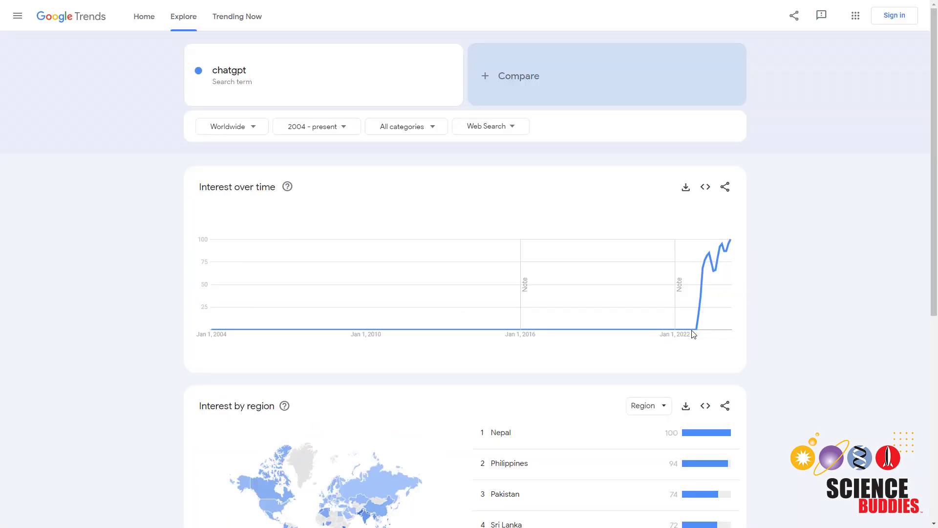
Step: Examine where interest in chatgpt starts rising on the Google Trends chart
{"action": "mouse_move", "coordinate": [696, 331]}
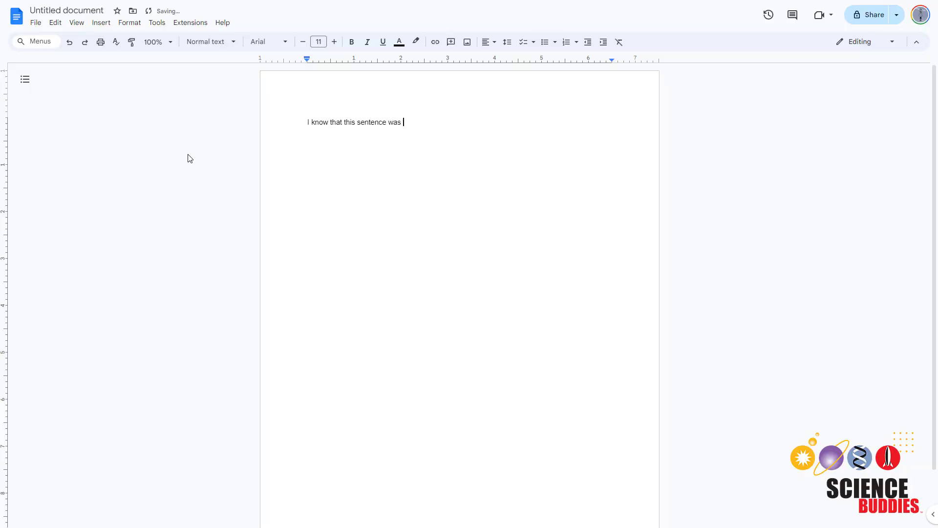
Step: Finish the document's first paragraph, saying it was written by a real human, not artificial intelligence, and can be used in a science project
{"action": "type", "text": "written by a real human because I am writing it myself! This is an example paragraph of text written by a real human, not by artificial intelligence. I can use this paragraph as part of a science project."}
{"action": "key", "text": "Return"}
{"action": "key", "text": "Return"}
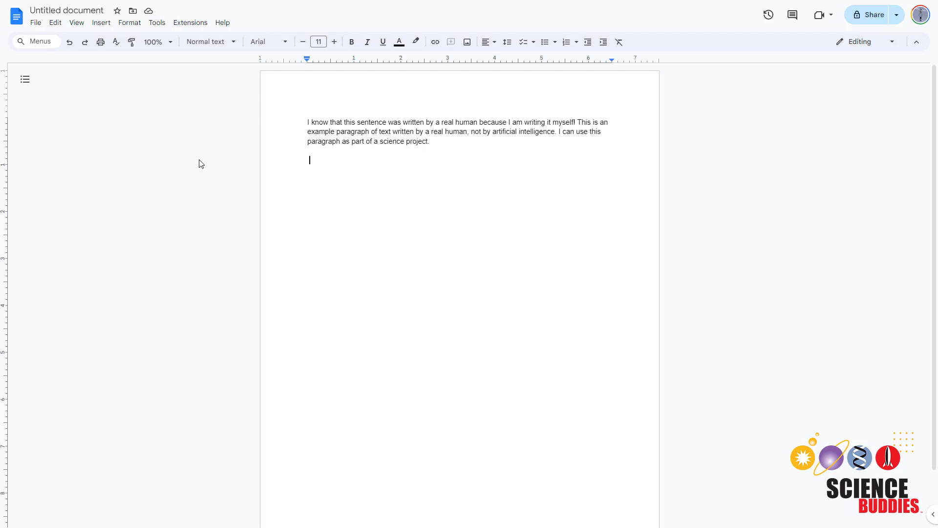
Step: Write a second paragraph about self-written text instead of a book or website, noting that books or websites not written by AI could be mixed in
{"action": "type", "text": "This is a second paragraph of text that I "}
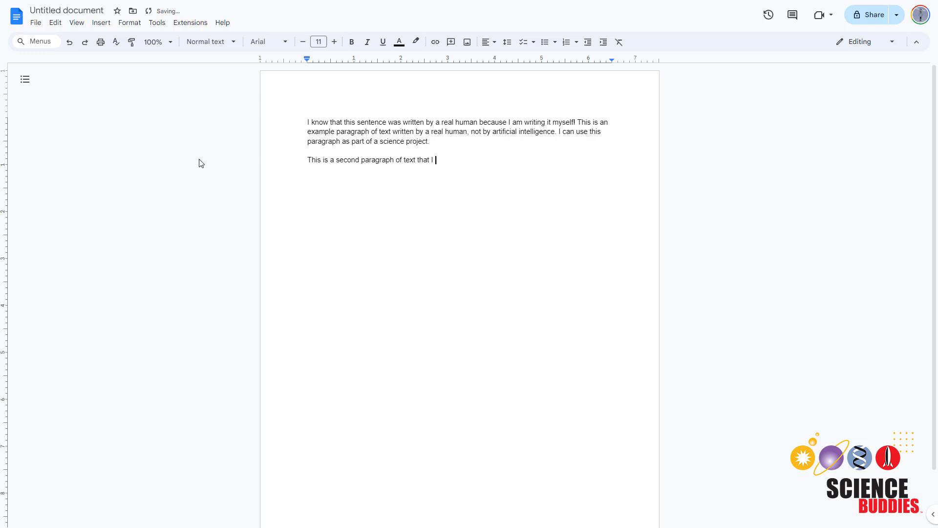
{"action": "type", "text": "am writing myself instead o f getting it from a book o"}
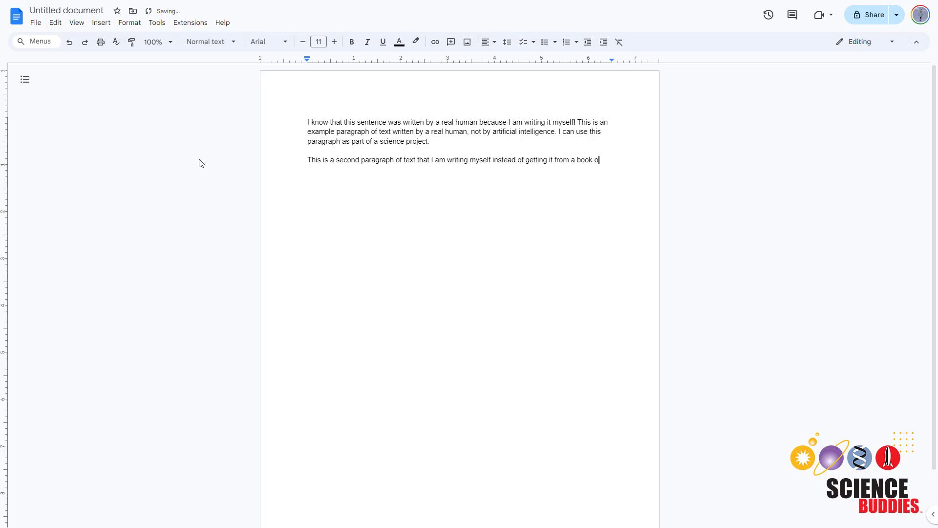
{"action": "type", "text": "r website. But, I could mix in text from books or"}
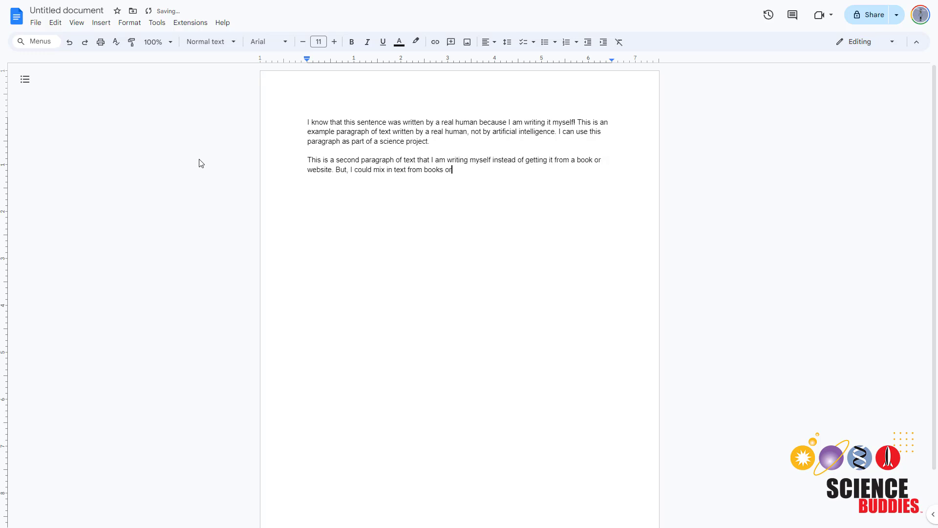
{"action": "type", "text": " websites as well (as long as I know the websites were not writte"}
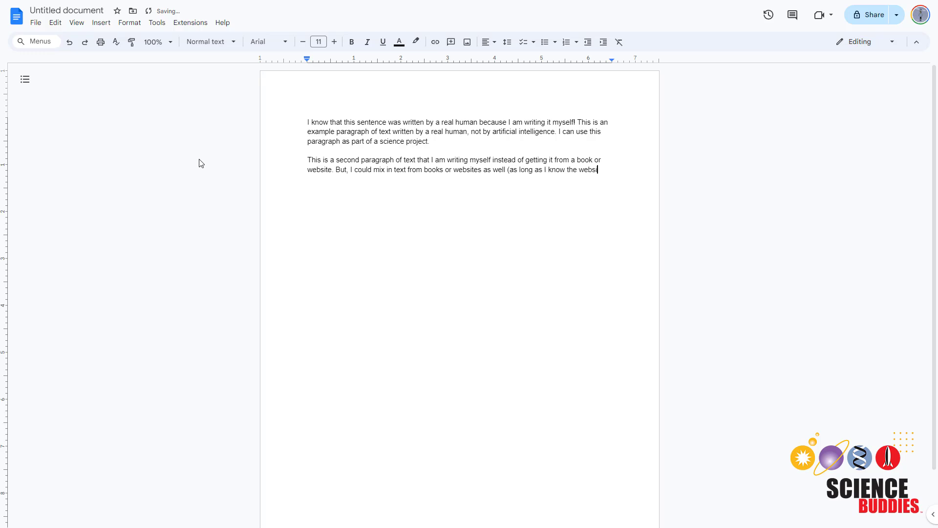
{"action": "type", "text": "n by AI)"}
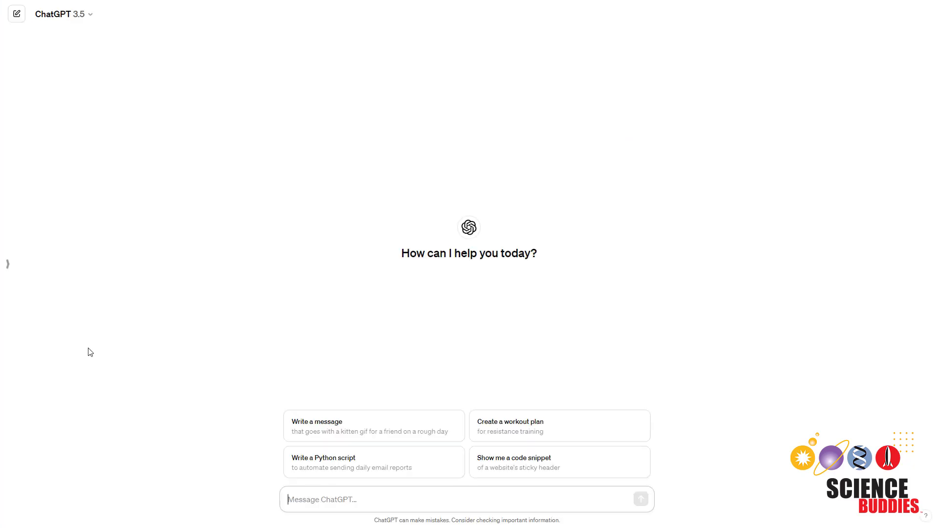
Step: Ask ChatGPT: "Write me a one paragraph introduction about tigers in the style and tone of a Wikipedia article."
{"action": "type", "text": "Write me a one paragraph in"}
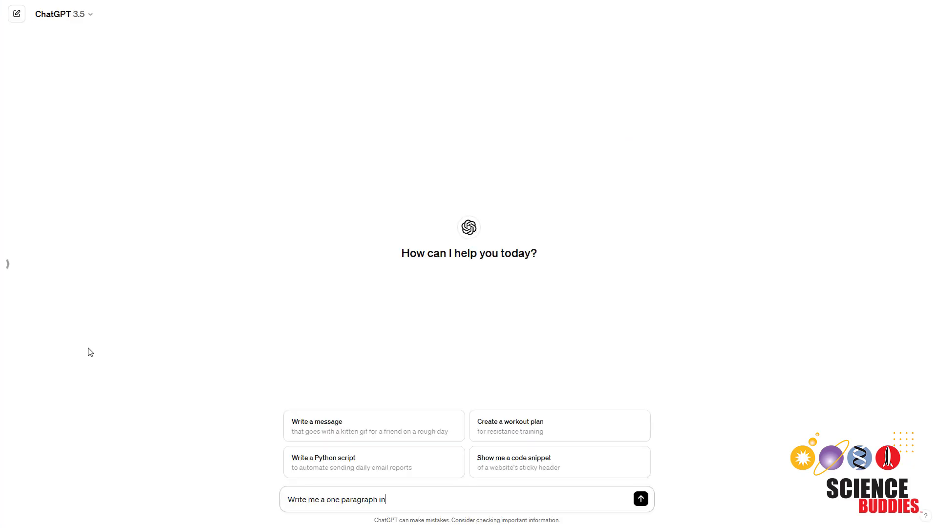
{"action": "type", "text": "troduction about tigers in the style of a"}
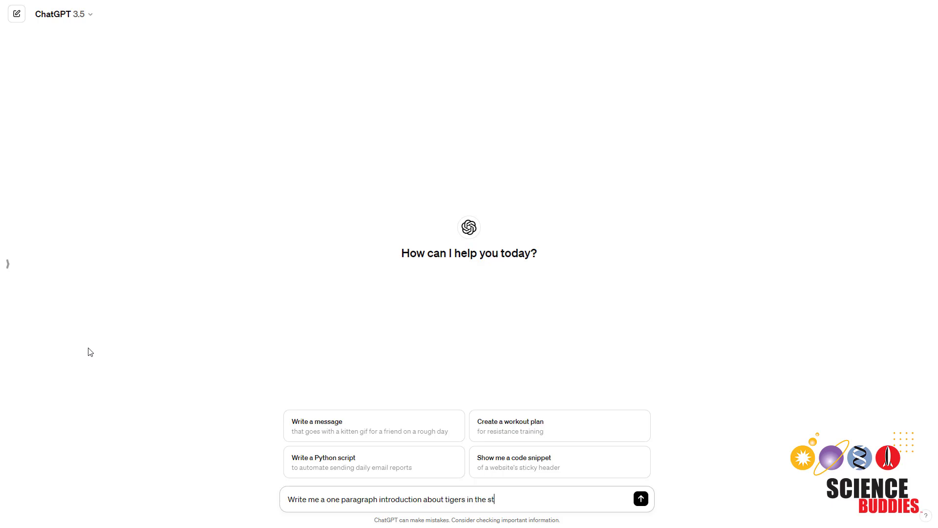
{"action": "key", "text": "BackSpace"}
{"action": "type", "text": "and tone of a Wikipedia article."}
{"action": "key", "text": "Return"}
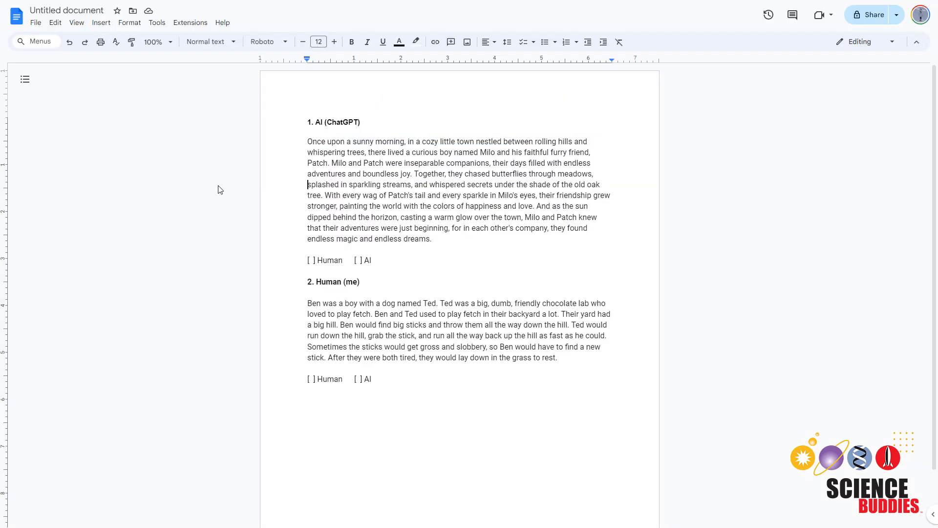
Step: Review the sample passages in the key document and highlight the headings "1. AI (ChatGPT)" and "2. Human (me)"
{"action": "left_click", "coordinate": [299, 181]}
{"action": "left_click_drag", "start_coordinate": [418, 222], "coordinate": [358, 123]}
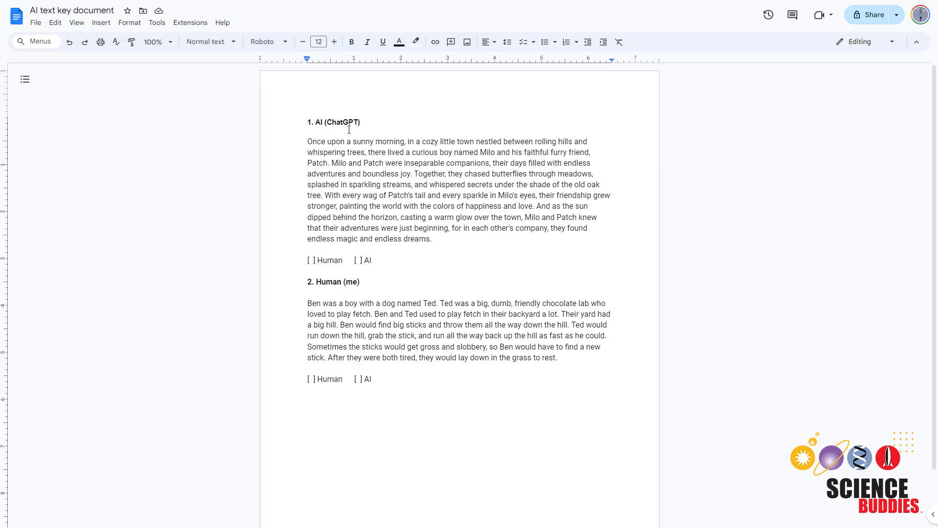
{"action": "left_click_drag", "start_coordinate": [370, 124], "coordinate": [313, 124]}
{"action": "left_click_drag", "start_coordinate": [367, 284], "coordinate": [308, 283]}
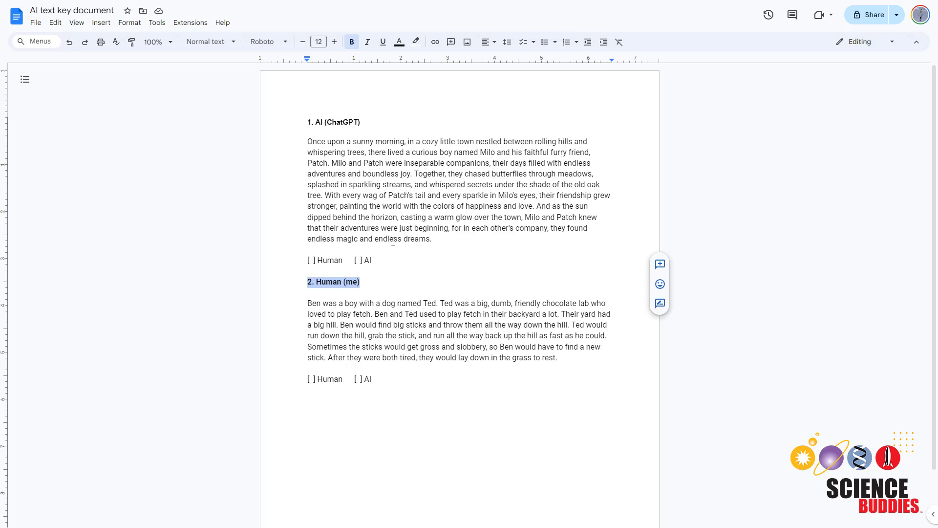
{"action": "left_click", "coordinate": [371, 271]}
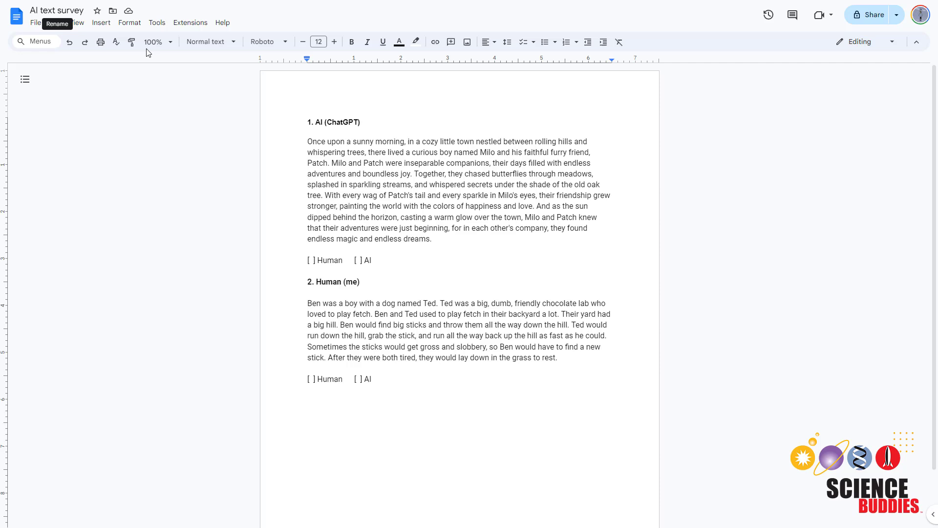
Step: Delete "AI (ChatGPT)" and "Human (me)" from the AI text survey headings, keeping the numbers, and mark answer boxes with an x
{"action": "left_click_drag", "start_coordinate": [362, 124], "coordinate": [315, 123]}
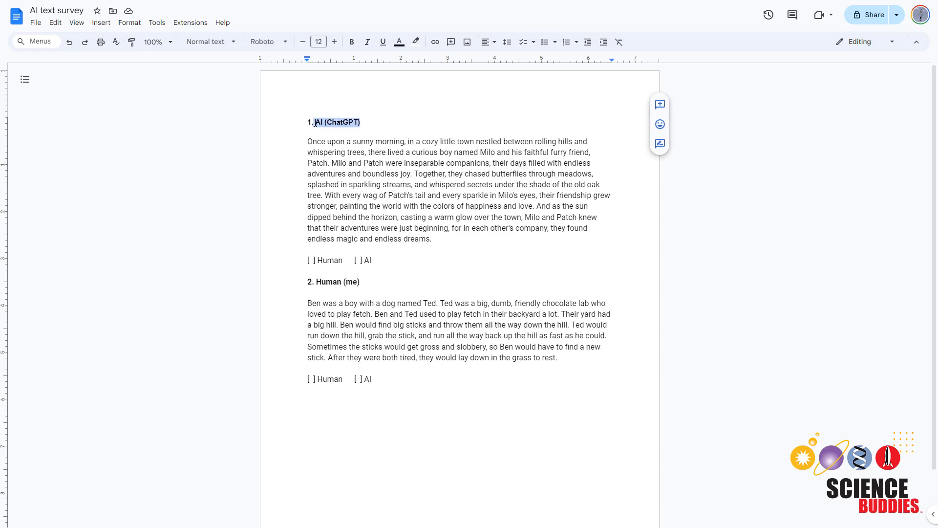
{"action": "key", "text": "BackSpace"}
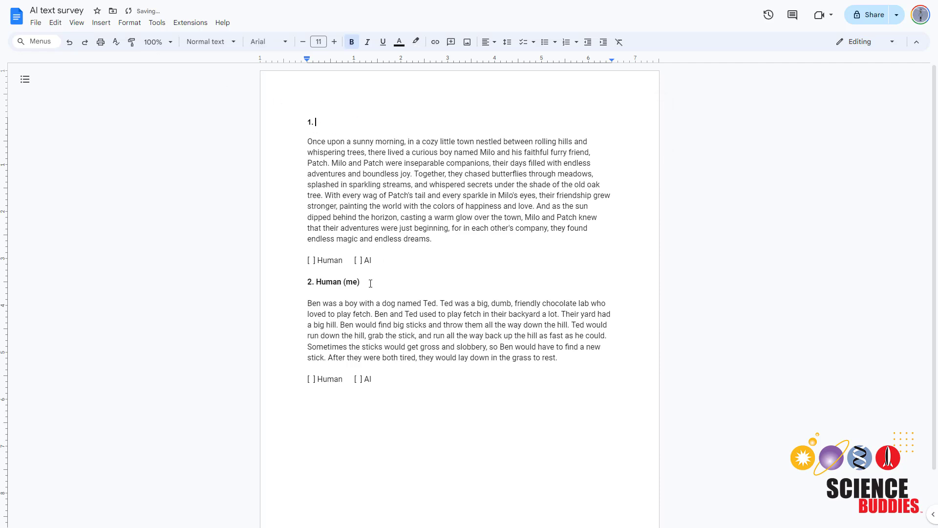
{"action": "left_click_drag", "start_coordinate": [370, 283], "coordinate": [315, 282]}
{"action": "key", "text": "BackSpace"}
{"action": "left_click", "coordinate": [296, 144]}
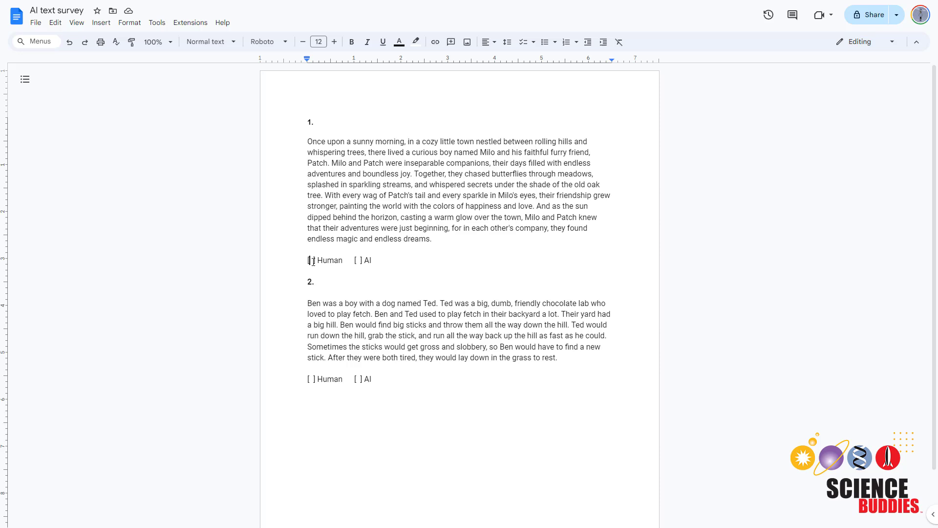
{"action": "type", "text": "xx"}
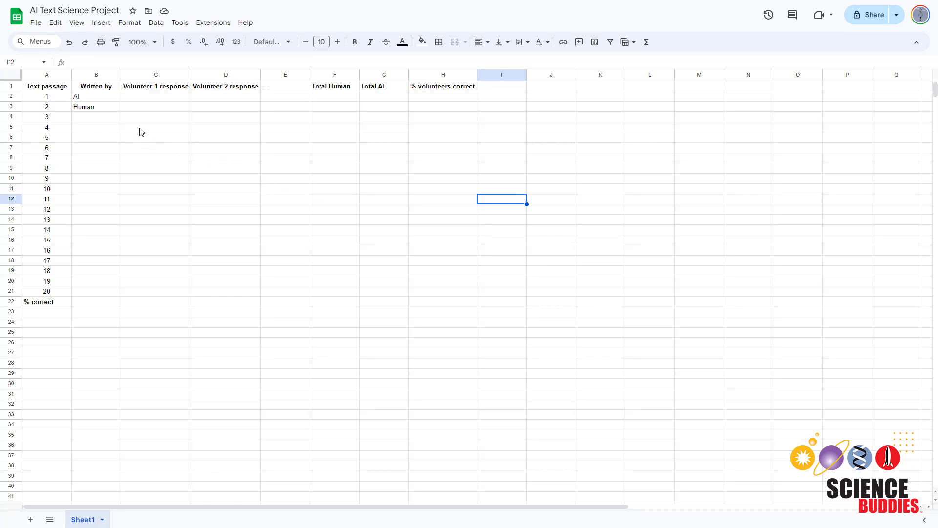
Step: Review the text passage numbers, the Written by entries, and the Volunteer 1 response cells C2:C21 in the AI Text Science Project sheet
{"action": "left_click", "coordinate": [42, 100]}
{"action": "left_click", "coordinate": [46, 107]}
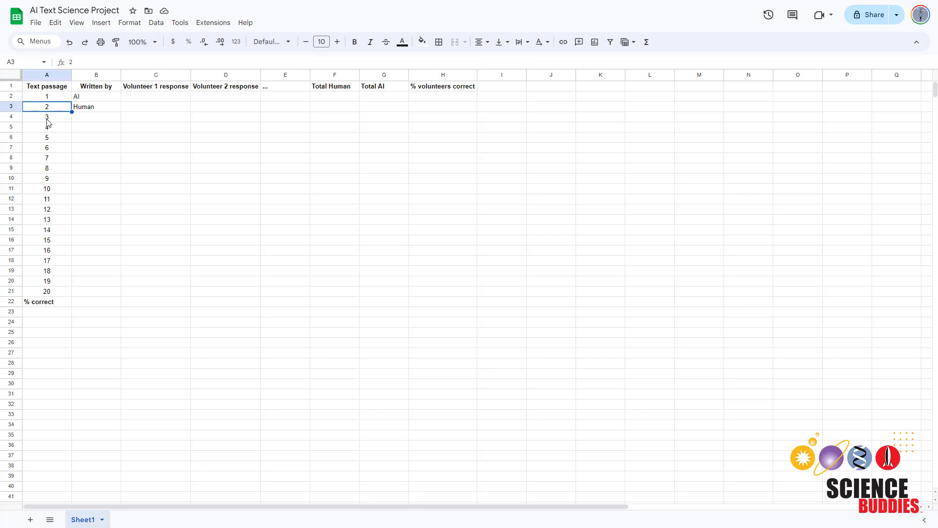
{"action": "left_click", "coordinate": [49, 120]}
{"action": "left_click", "coordinate": [95, 99]}
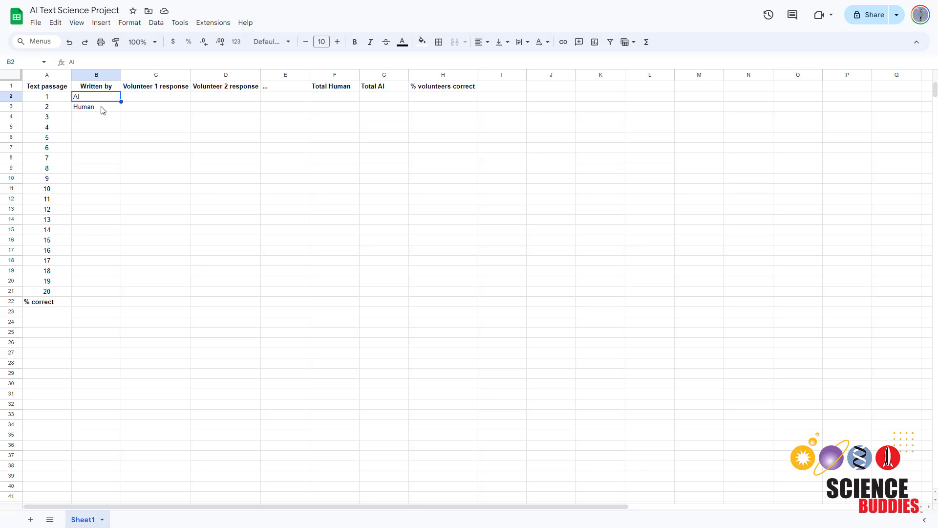
{"action": "left_click", "coordinate": [103, 110]}
{"action": "left_click", "coordinate": [171, 99]}
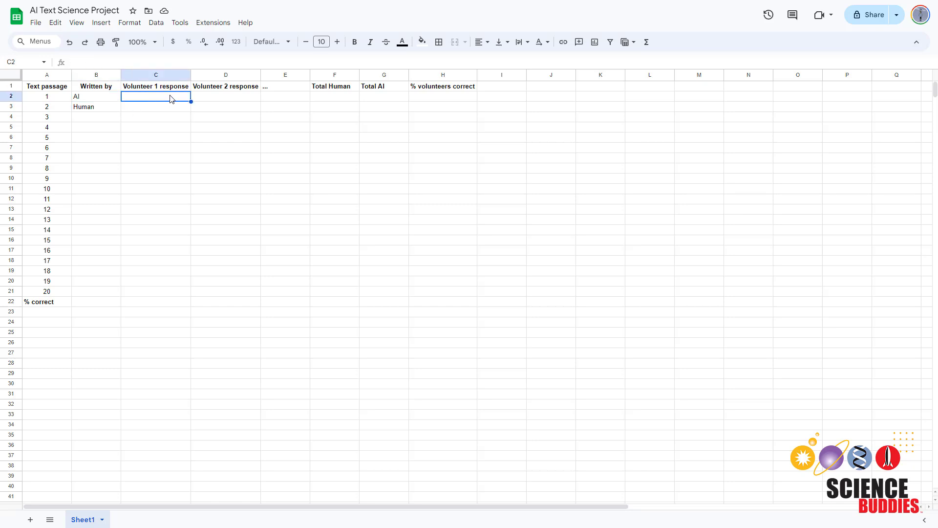
{"action": "left_click_drag", "start_coordinate": [171, 99], "coordinate": [167, 294]}
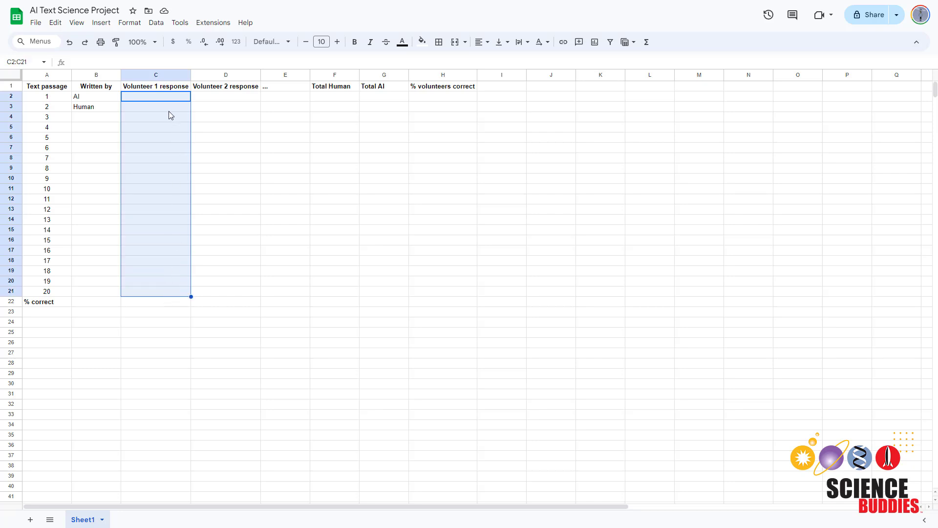
{"action": "left_click", "coordinate": [501, 97]}
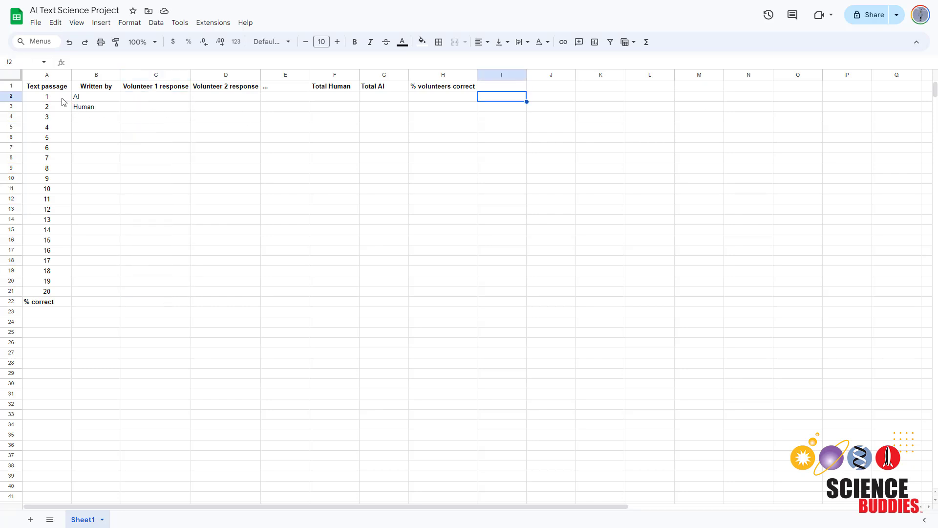
Step: Check where passage 1's % volunteers correct goes in H2 and where Volunteer 1's % correct goes in C22
{"action": "left_click", "coordinate": [12, 94]}
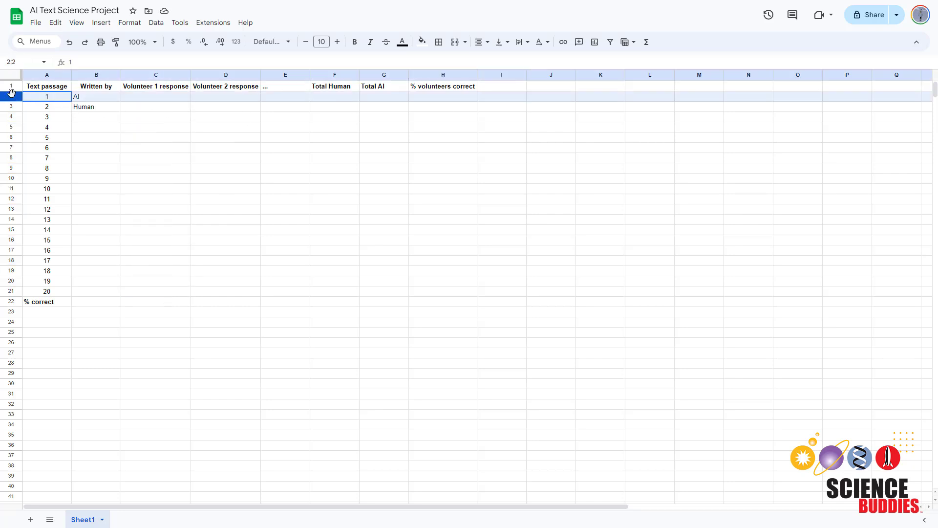
{"action": "left_click", "coordinate": [440, 88]}
{"action": "left_click", "coordinate": [440, 97]}
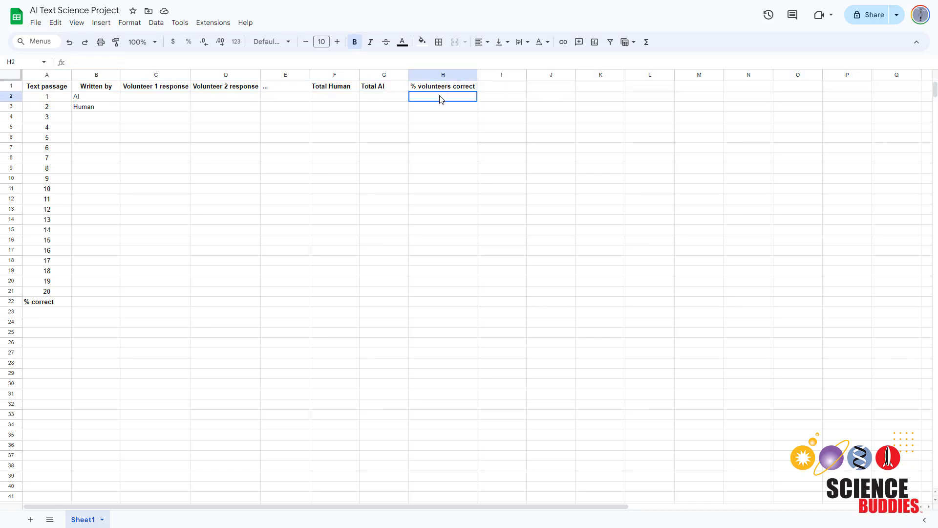
{"action": "left_click_drag", "start_coordinate": [152, 97], "coordinate": [163, 301]}
{"action": "left_click", "coordinate": [164, 307]}
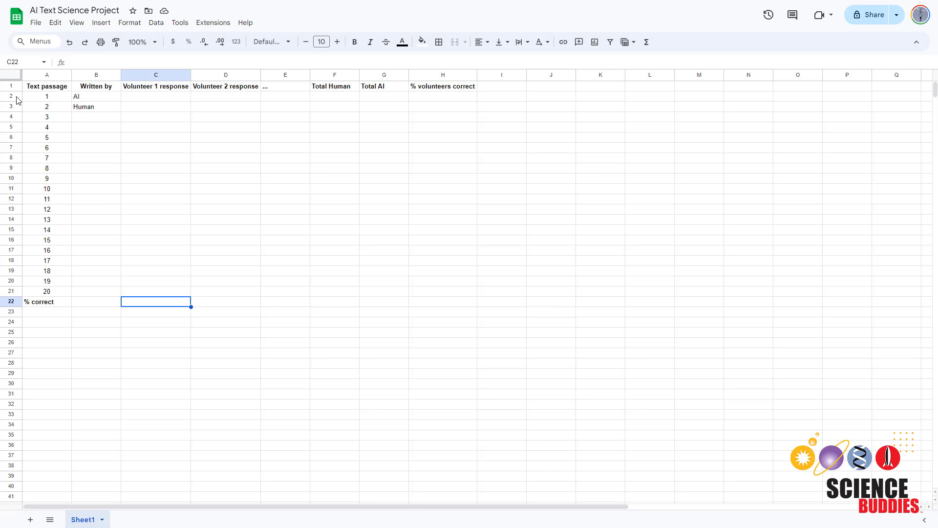
Step: Review the Volunteer 1 and Volunteer 2 response headers and select the response range C2:E21
{"action": "left_click", "coordinate": [147, 90]}
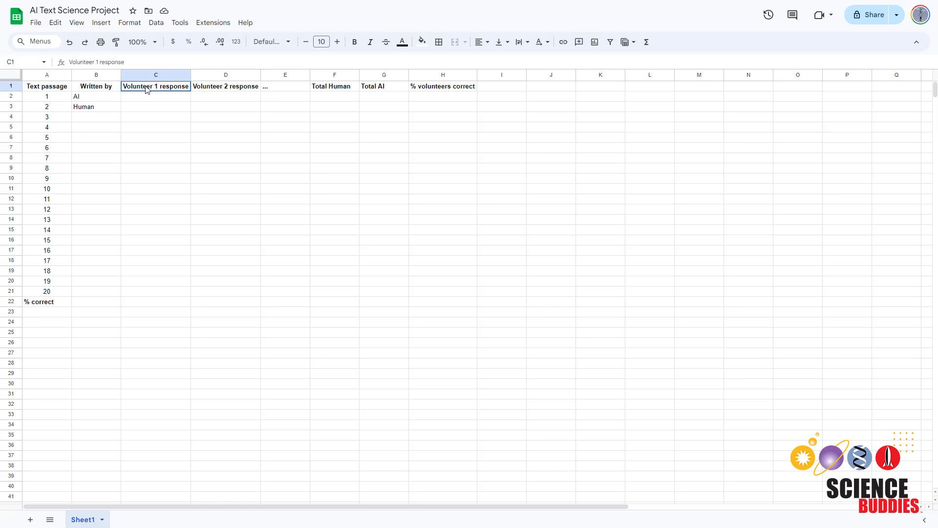
{"action": "left_click", "coordinate": [220, 89]}
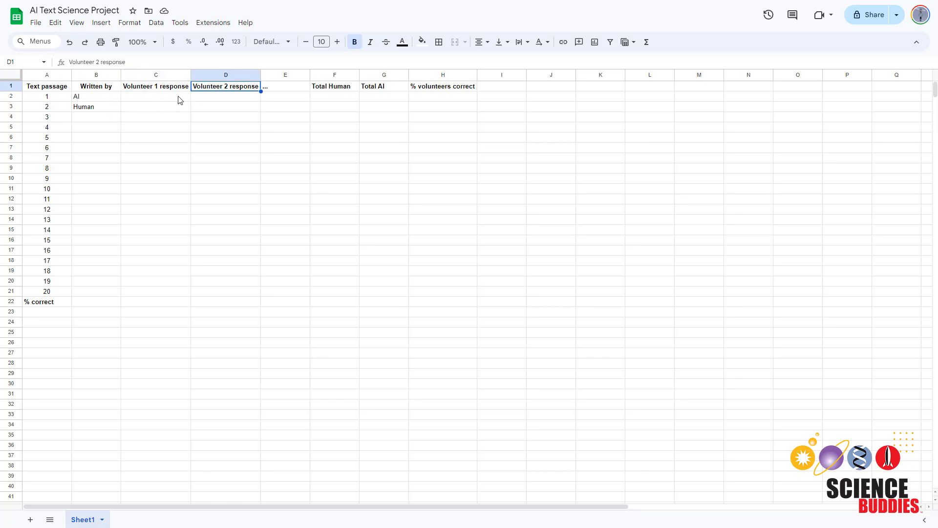
{"action": "left_click", "coordinate": [601, 137]}
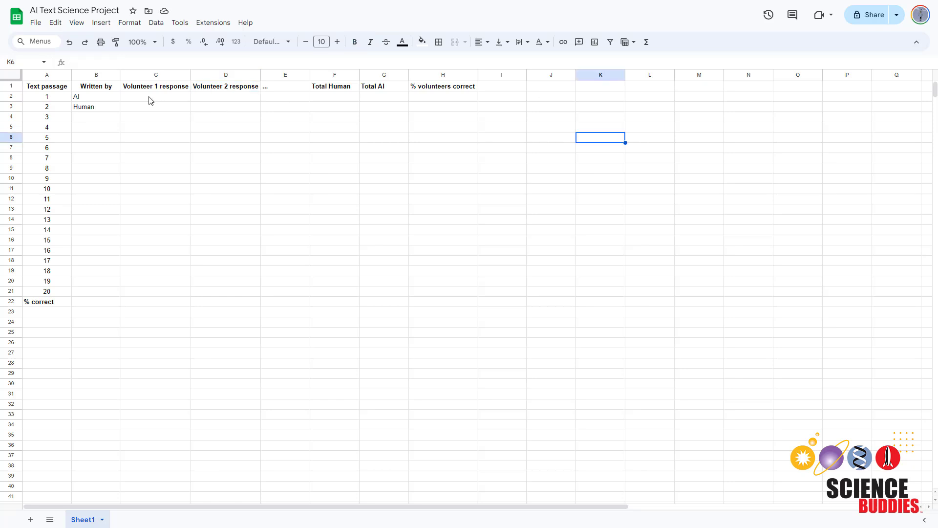
{"action": "left_click_drag", "start_coordinate": [151, 100], "coordinate": [280, 290]}
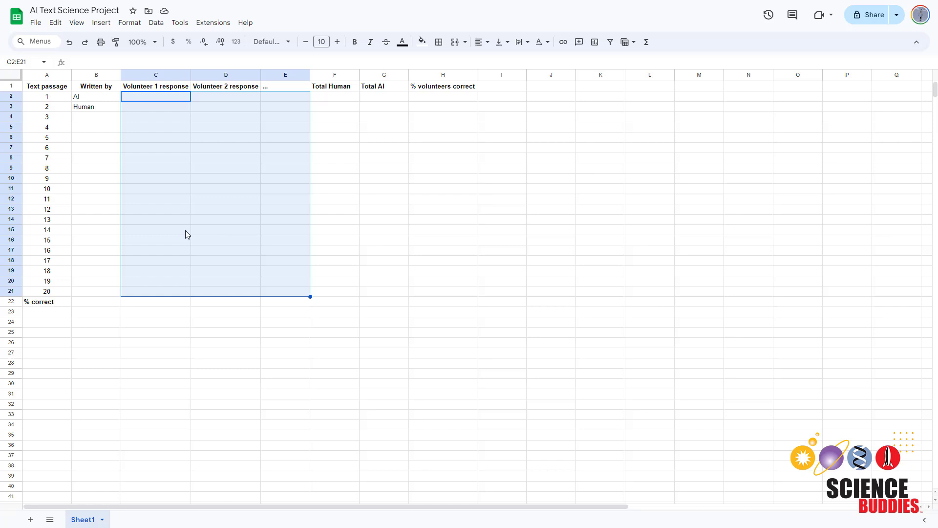